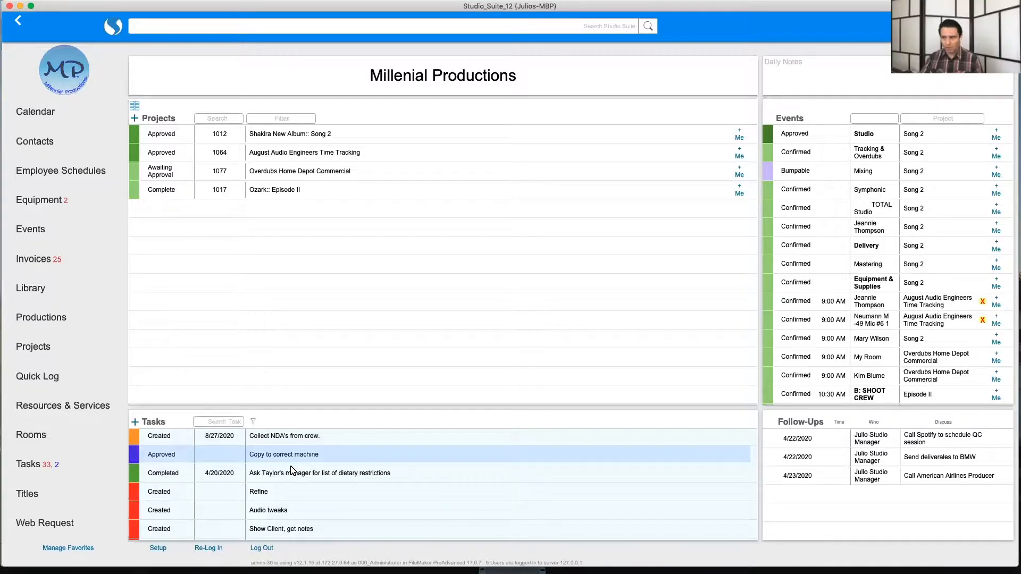
- Open the home screen task about showing viewers how easy creating tasks is, set its status to Assigned, and save it
{"action": "left_click", "coordinate": [154, 460]}
{"action": "scroll", "coordinate": [154, 460], "scroll_direction": "up", "scroll_amount": 1}
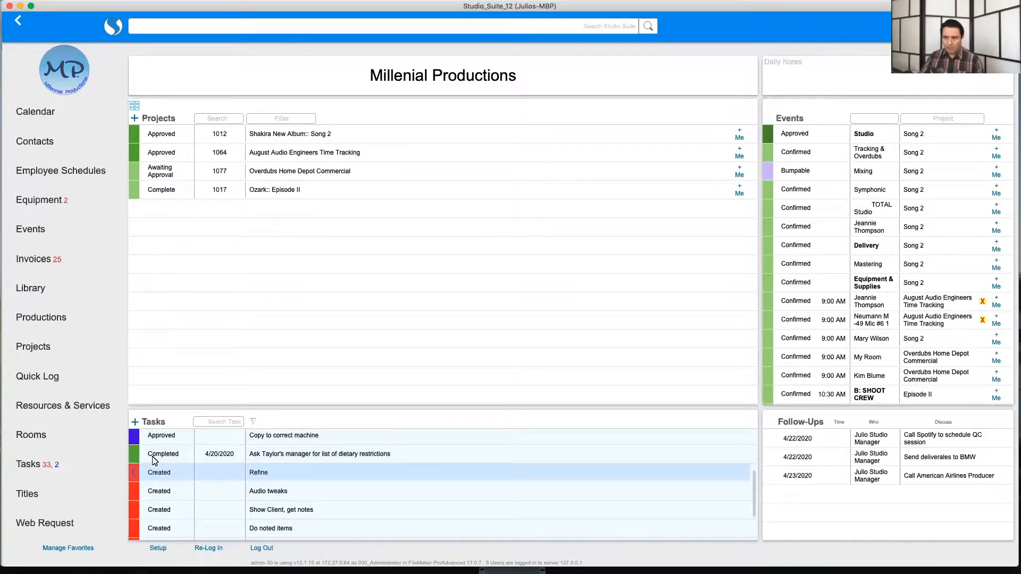
{"action": "scroll", "coordinate": [155, 461], "scroll_direction": "up", "scroll_amount": 3}
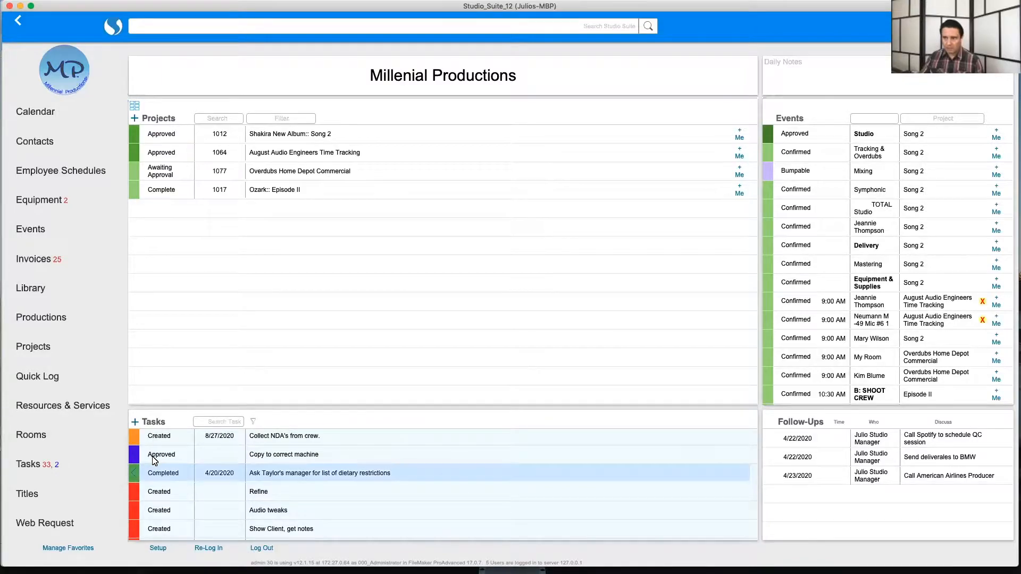
{"action": "left_click", "coordinate": [162, 438]}
{"action": "left_click", "coordinate": [164, 437]}
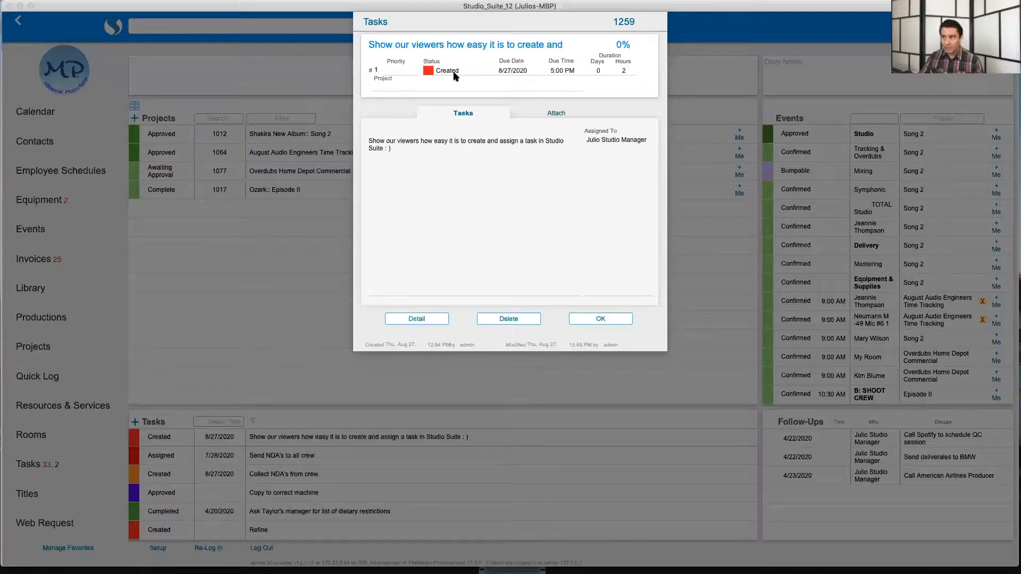
{"action": "left_click", "coordinate": [454, 72]}
{"action": "left_click", "coordinate": [458, 105]}
{"action": "key", "text": "Tab"}
{"action": "left_click", "coordinate": [469, 259]}
{"action": "left_click", "coordinate": [576, 321]}
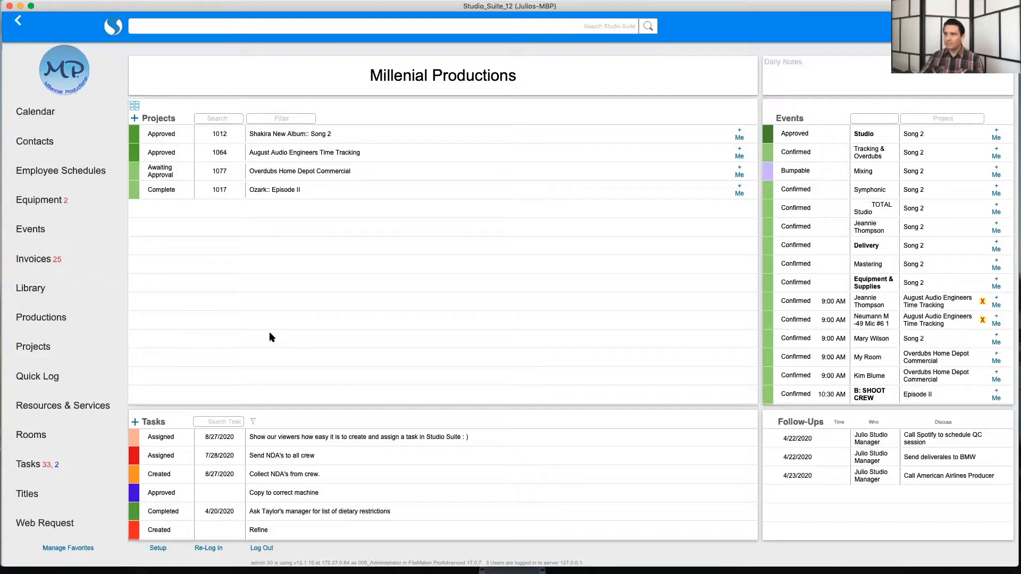
- Open the Los Angeles studio manager's contact record and show the tasks assigned to that employee
{"action": "left_click", "coordinate": [37, 143]}
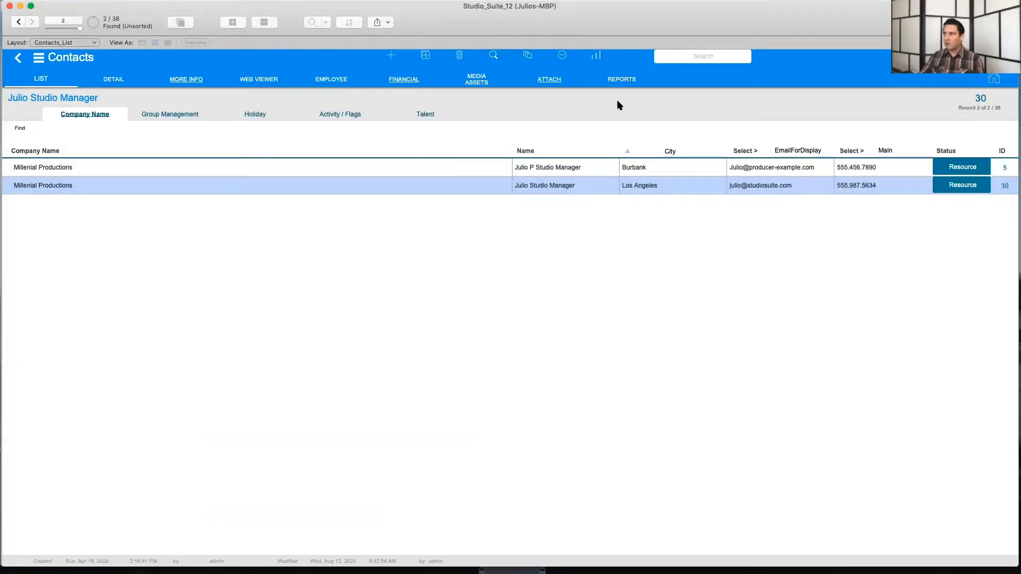
{"action": "left_click", "coordinate": [547, 185]}
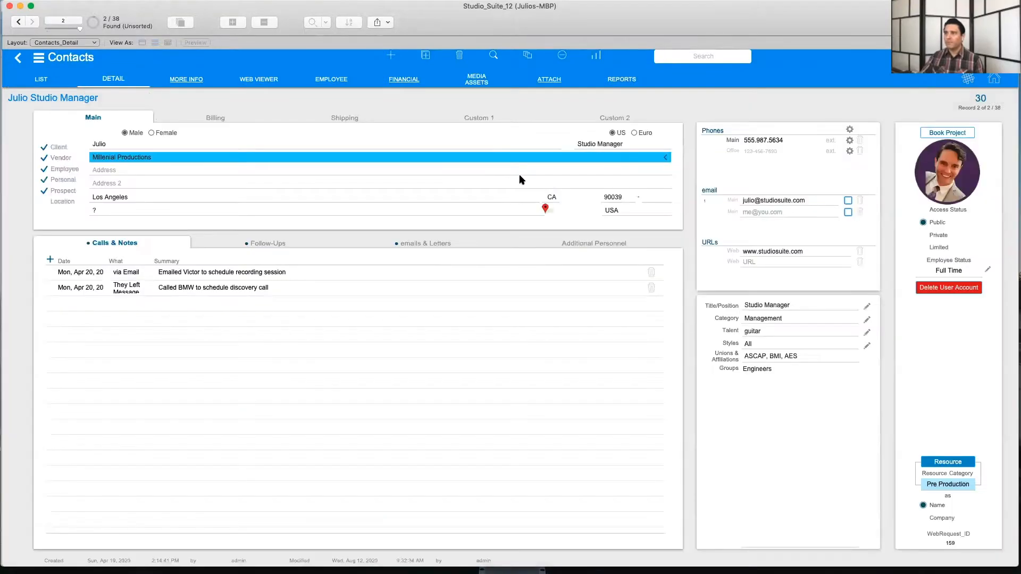
{"action": "left_click", "coordinate": [332, 85]}
{"action": "left_click", "coordinate": [547, 129]}
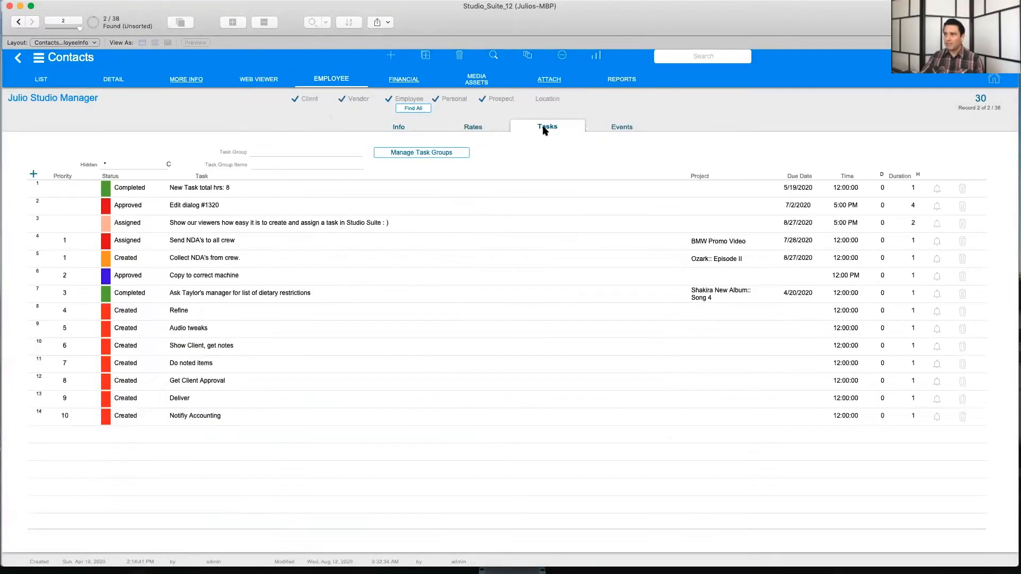
- Examine the employee's task list, including task names, priorities, statuses, due dates and the notification option
{"action": "left_click", "coordinate": [172, 190]}
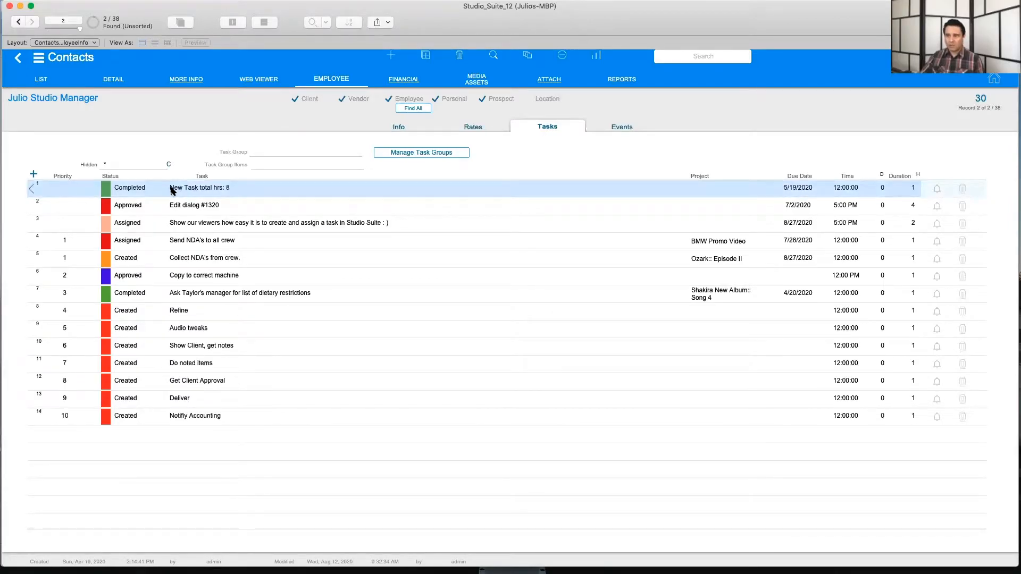
{"action": "left_click", "coordinate": [236, 418]}
{"action": "left_click", "coordinate": [245, 449]}
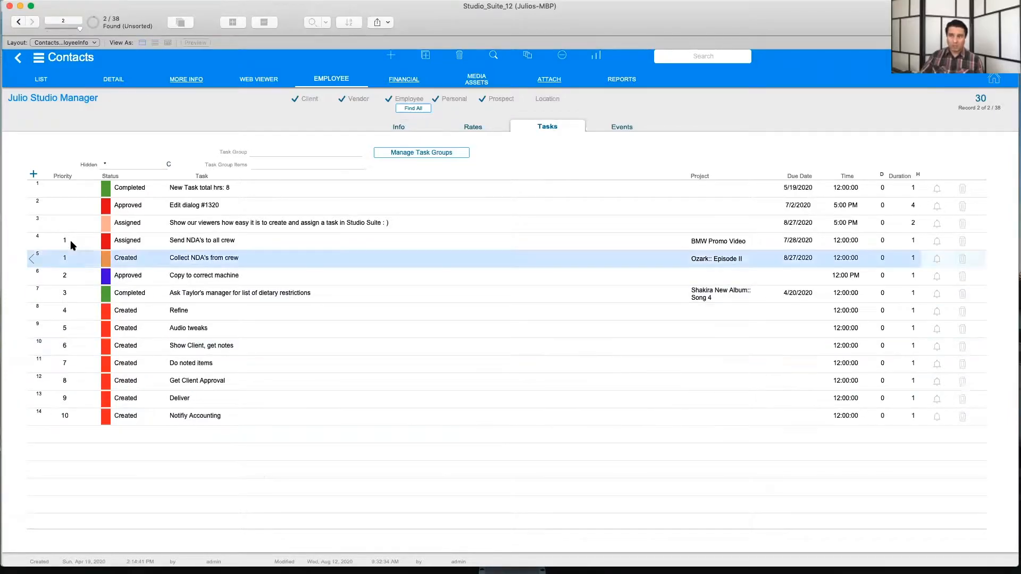
{"action": "left_click", "coordinate": [67, 193]}
{"action": "left_click", "coordinate": [62, 218]}
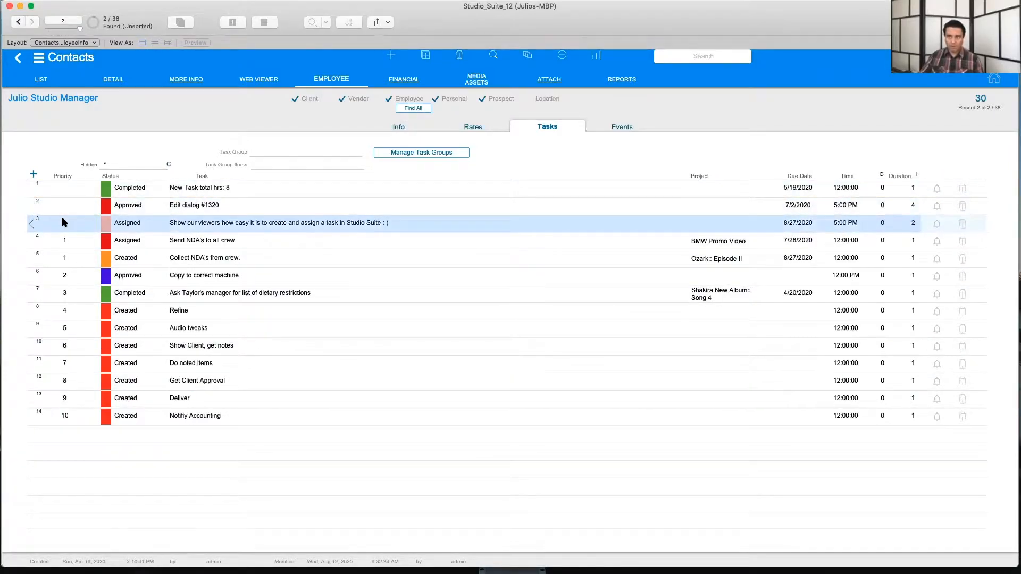
{"action": "left_click", "coordinate": [66, 239]}
{"action": "left_click", "coordinate": [66, 255]}
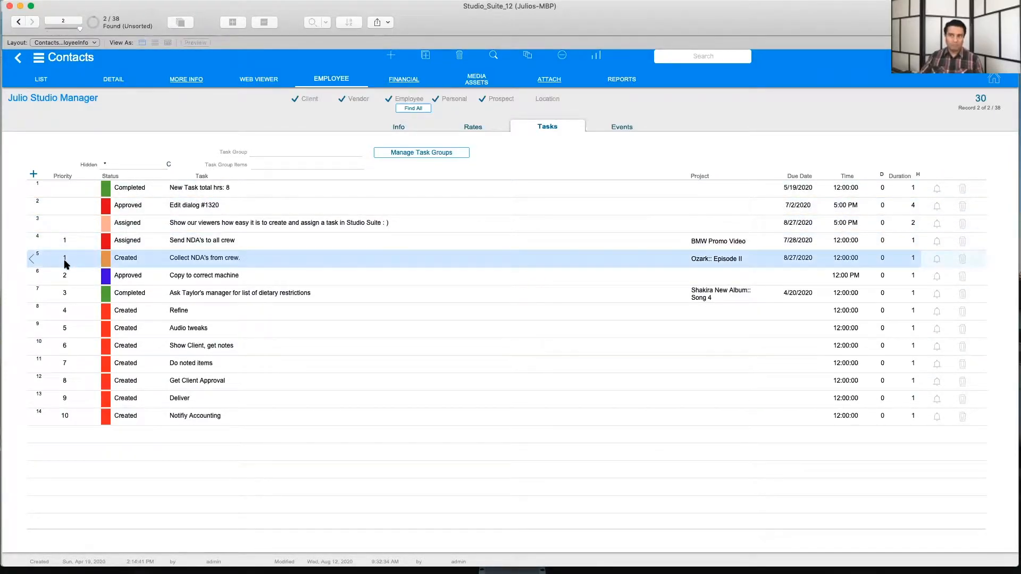
{"action": "left_click", "coordinate": [175, 222]}
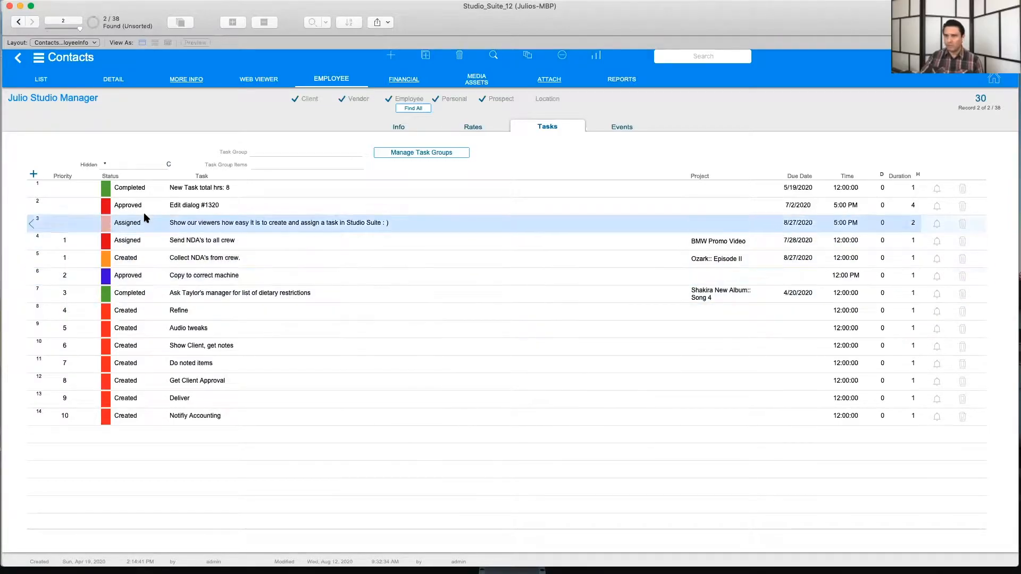
{"action": "left_click", "coordinate": [134, 194]}
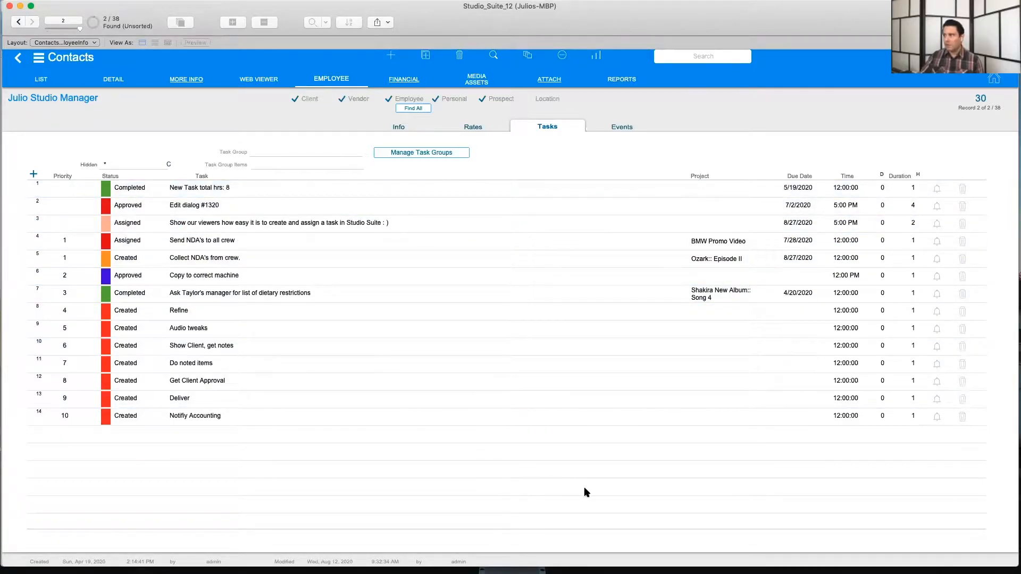
{"action": "left_click", "coordinate": [788, 207]}
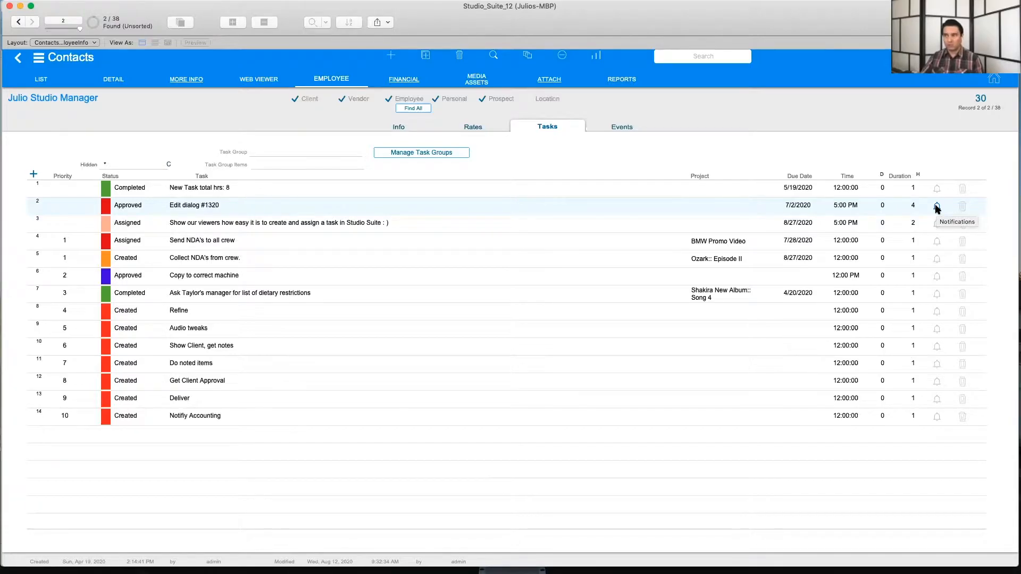
- Go back to the home screen, open the Tasks module, and show all task records to look through them
{"action": "left_click", "coordinate": [39, 58]}
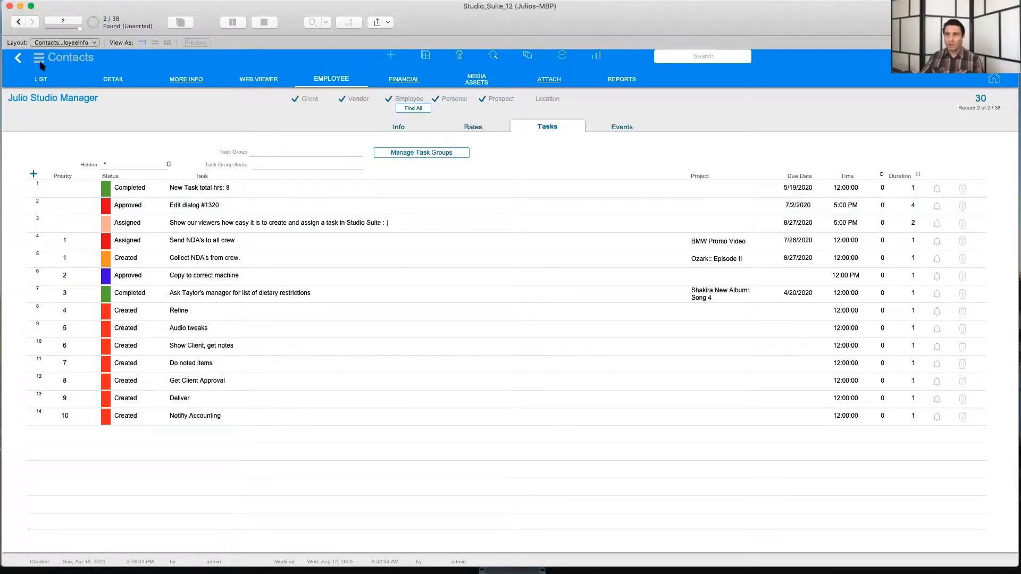
{"action": "left_click", "coordinate": [104, 83]}
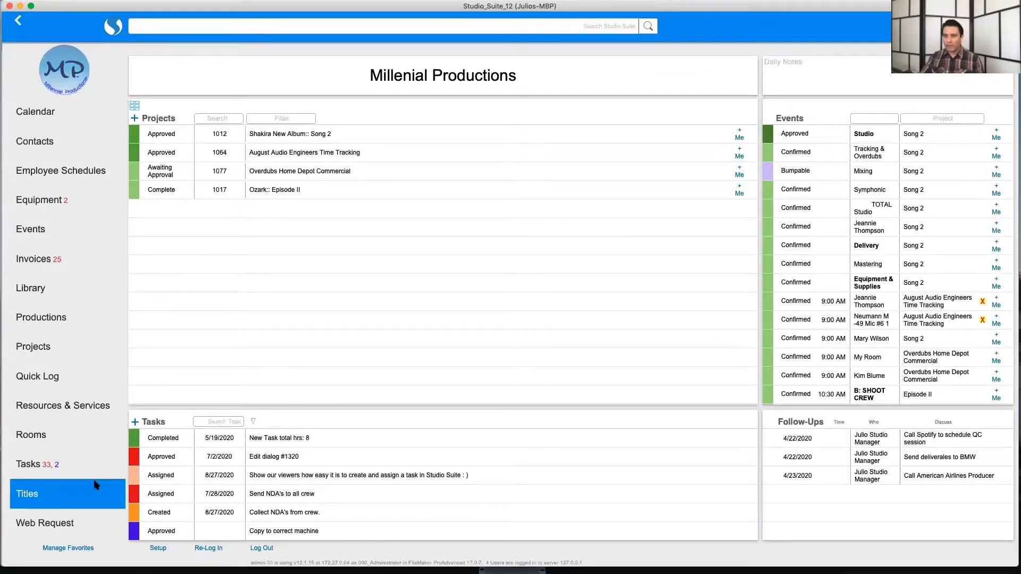
{"action": "left_click", "coordinate": [33, 468]}
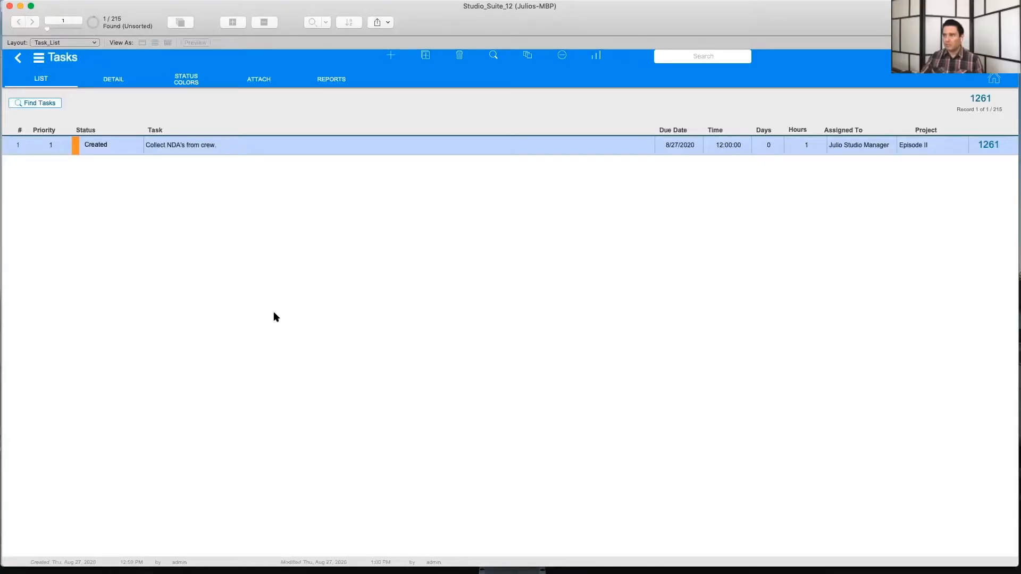
{"action": "left_click", "coordinate": [528, 59]}
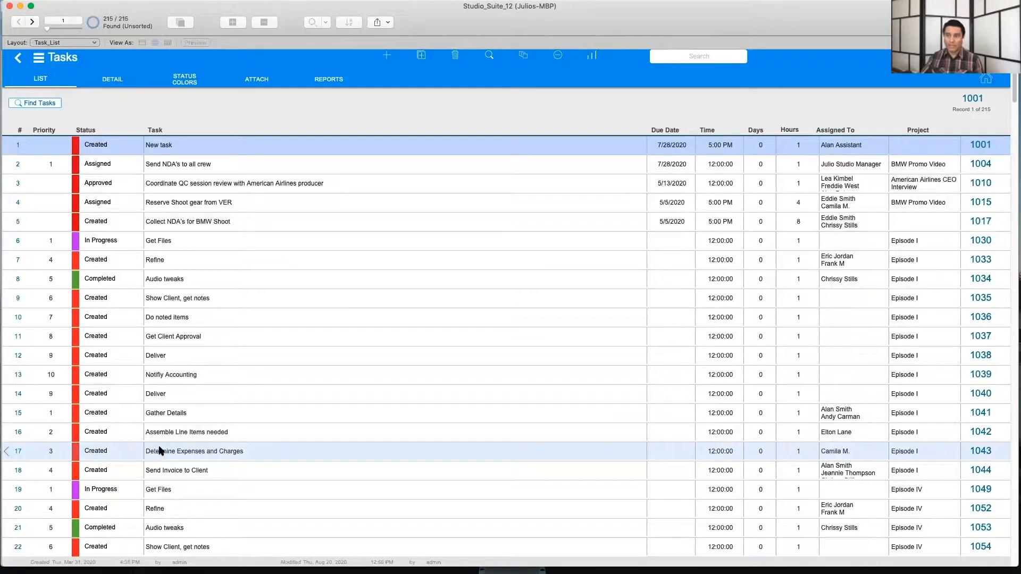
{"action": "scroll", "coordinate": [159, 450], "scroll_direction": "down", "scroll_amount": 3}
{"action": "scroll", "coordinate": [160, 449], "scroll_direction": "down", "scroll_amount": 20}
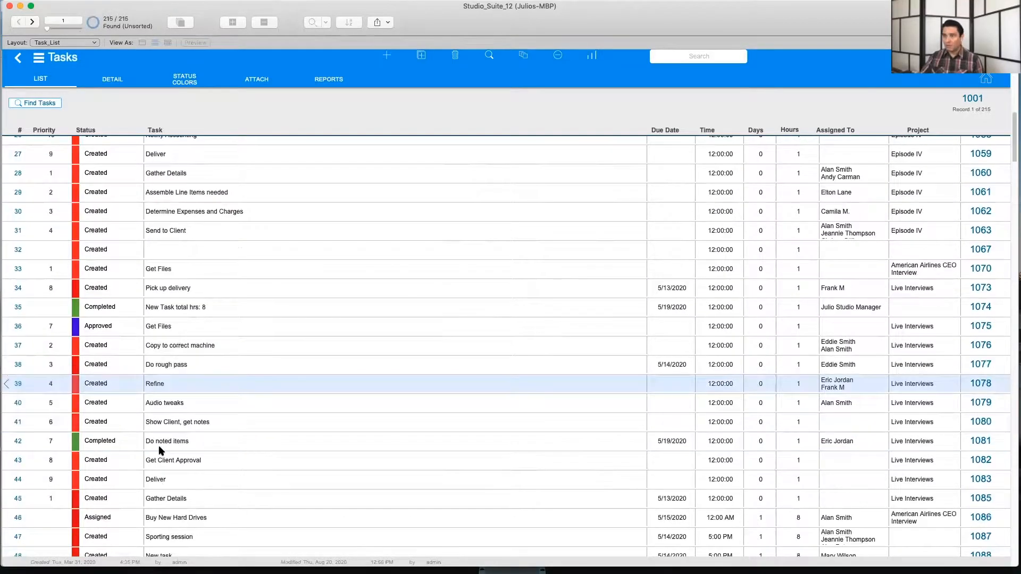
{"action": "scroll", "coordinate": [161, 451], "scroll_direction": "up", "scroll_amount": 20}
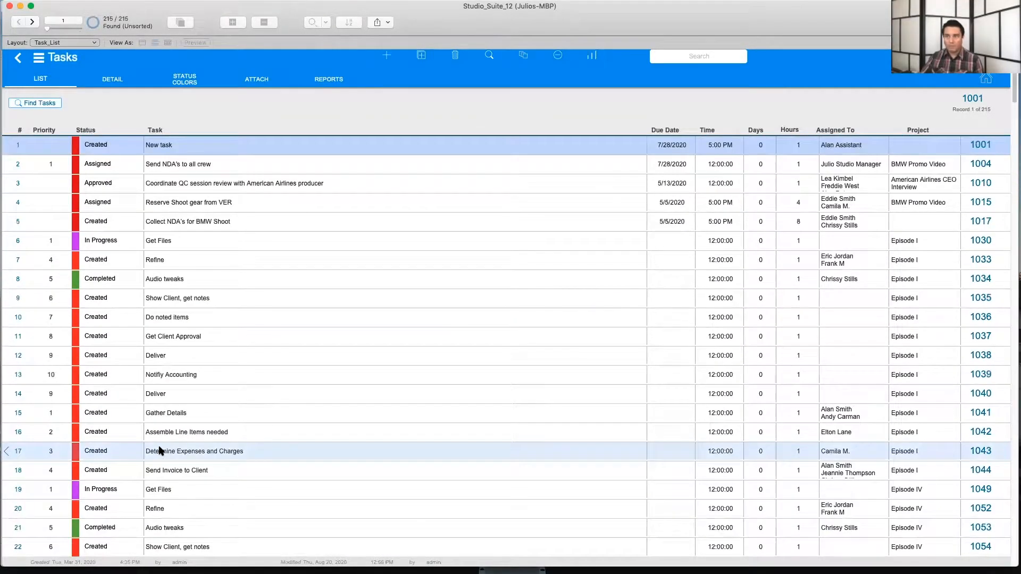
- Find My Tasks with the predefined task filter, and search the tasks for "service"
{"action": "left_click", "coordinate": [40, 103]}
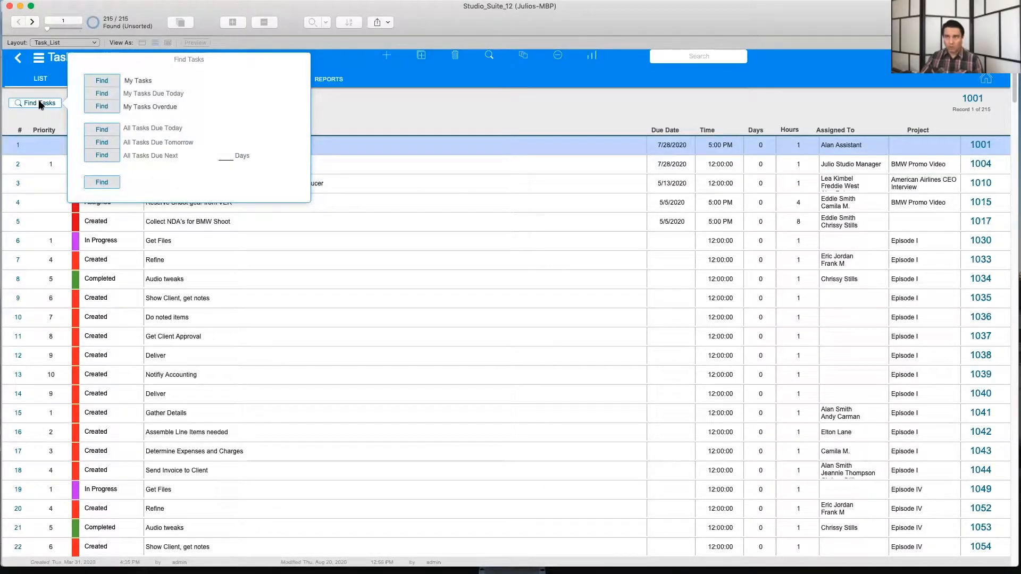
{"action": "left_click", "coordinate": [101, 81]}
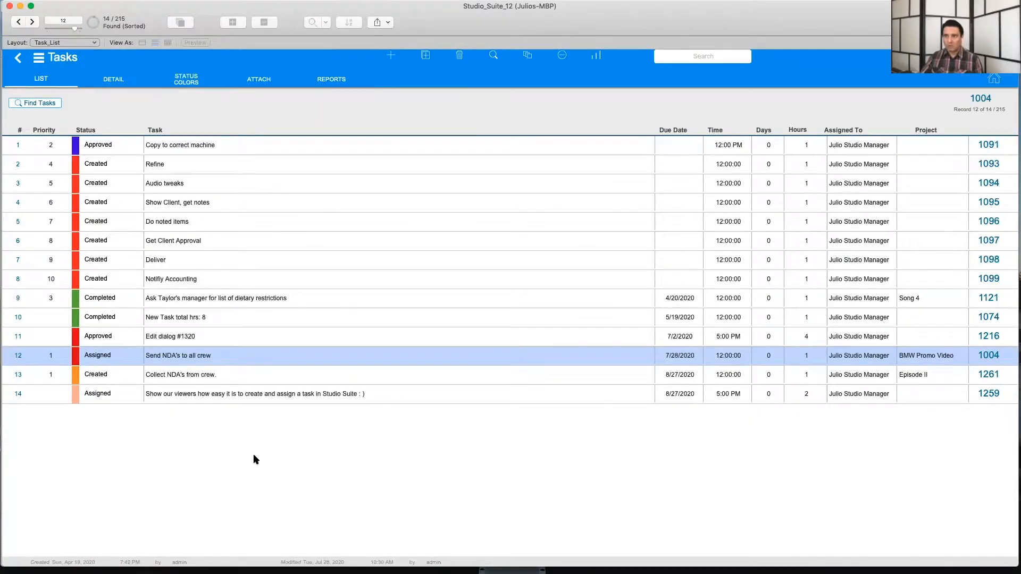
{"action": "left_click", "coordinate": [705, 58]}
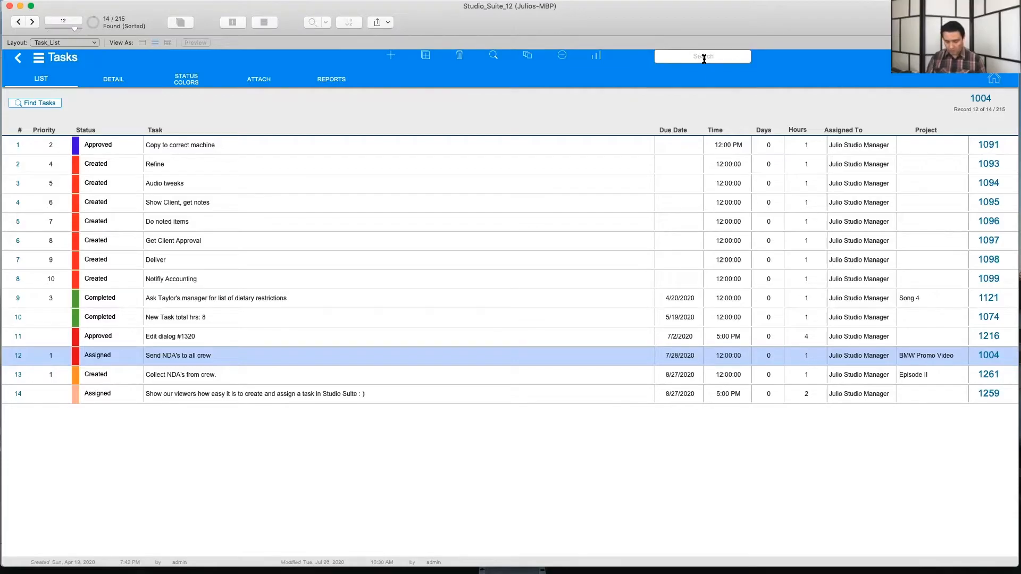
{"action": "type", "text": "service"}
{"action": "key", "text": "Return"}
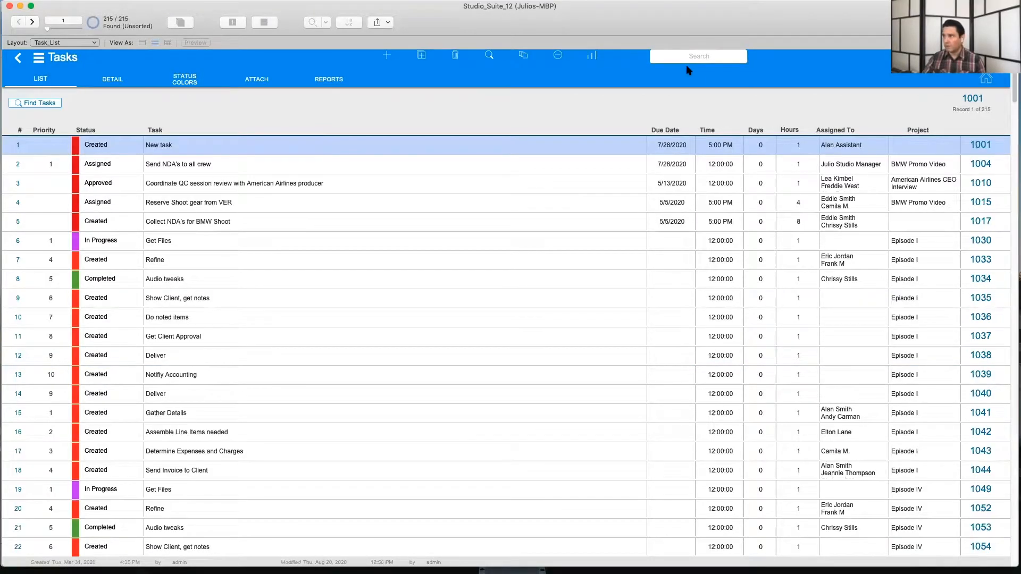
- Search the tasks for "mixin", look through the list, and review the predefined Find Tasks filters
{"action": "left_click", "coordinate": [689, 62]}
{"action": "type", "text": "mixin"}
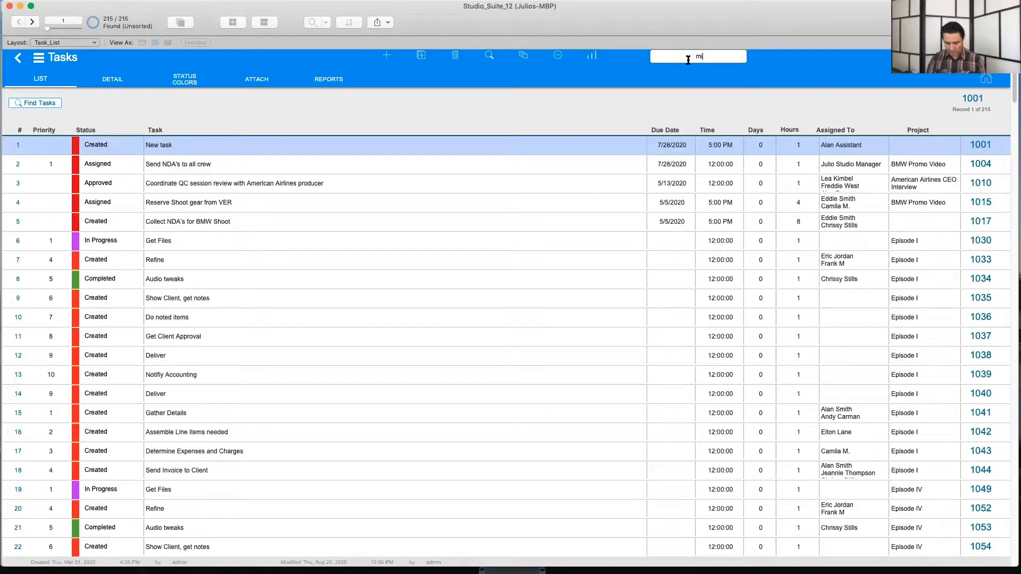
{"action": "key", "text": "Return"}
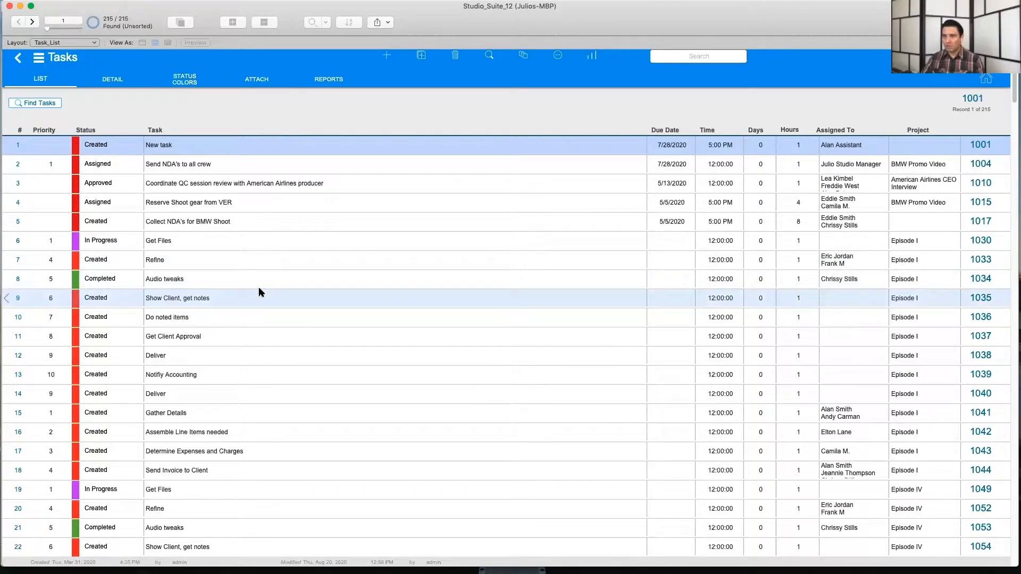
{"action": "scroll", "coordinate": [259, 286], "scroll_direction": "down", "scroll_amount": 3}
{"action": "scroll", "coordinate": [201, 337], "scroll_direction": "down", "scroll_amount": 2}
{"action": "scroll", "coordinate": [201, 337], "scroll_direction": "up", "scroll_amount": 5}
{"action": "left_click", "coordinate": [34, 102]}
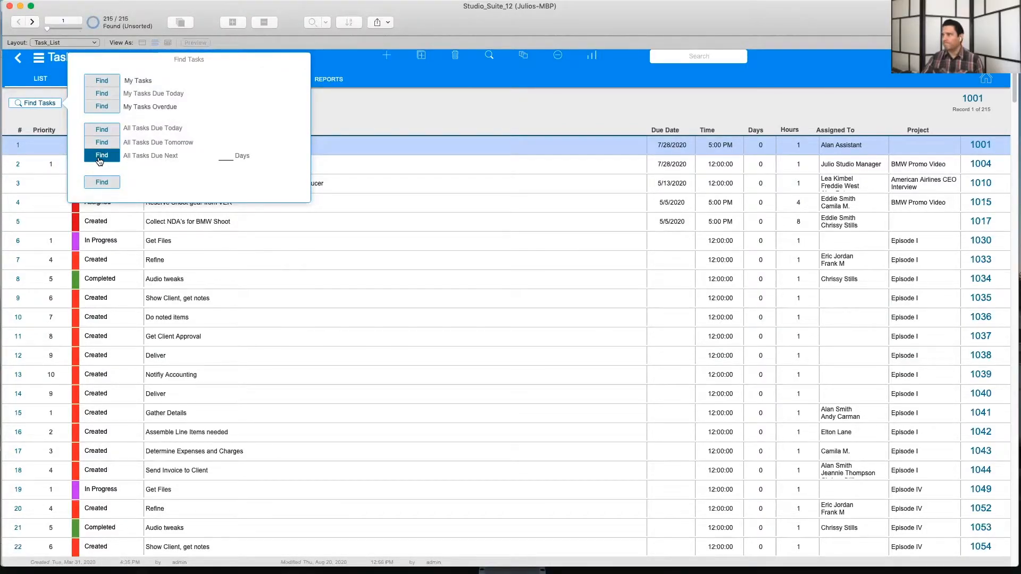
{"action": "left_click", "coordinate": [408, 113]}
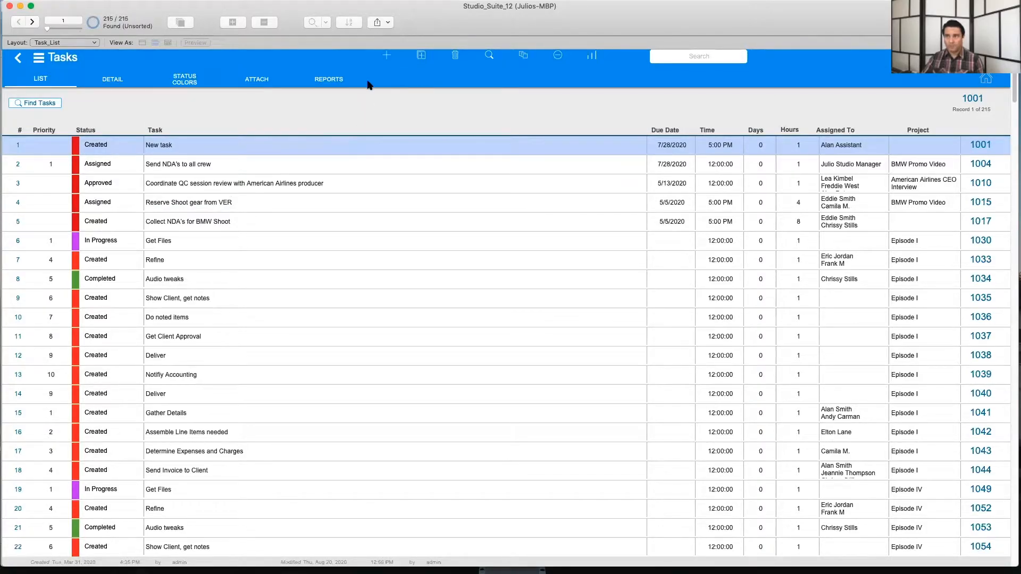
- Create a new task with the description "Text" and assign it to the second employee in the staffer list
{"action": "left_click", "coordinate": [386, 59]}
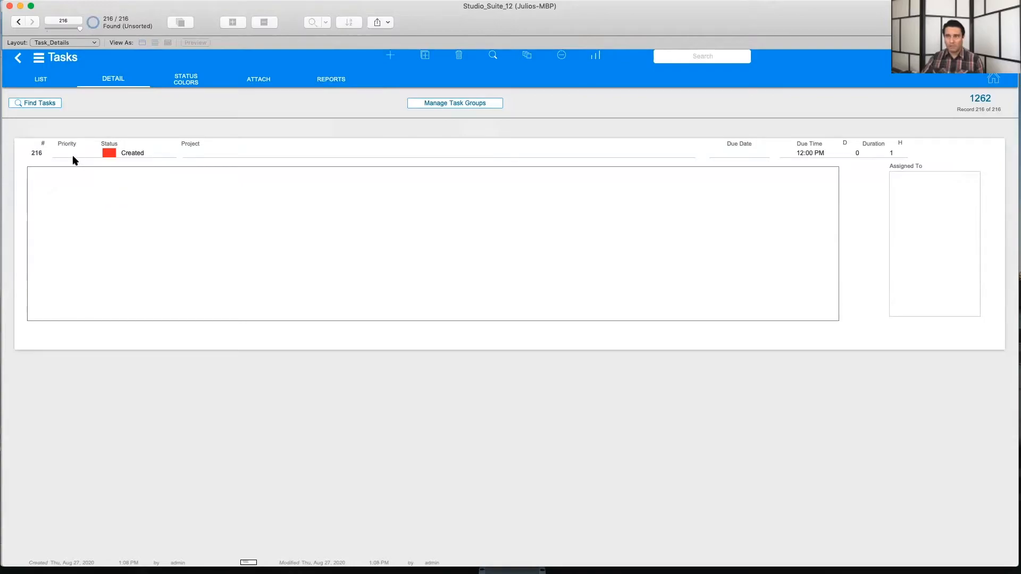
{"action": "type", "text": "Text"}
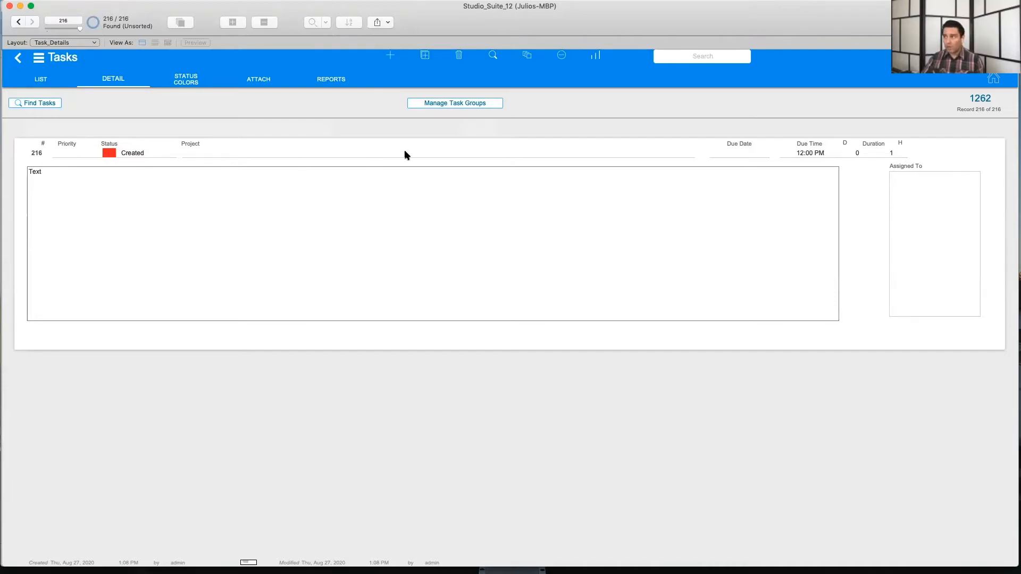
{"action": "left_click", "coordinate": [917, 190]}
{"action": "left_click", "coordinate": [520, 75]}
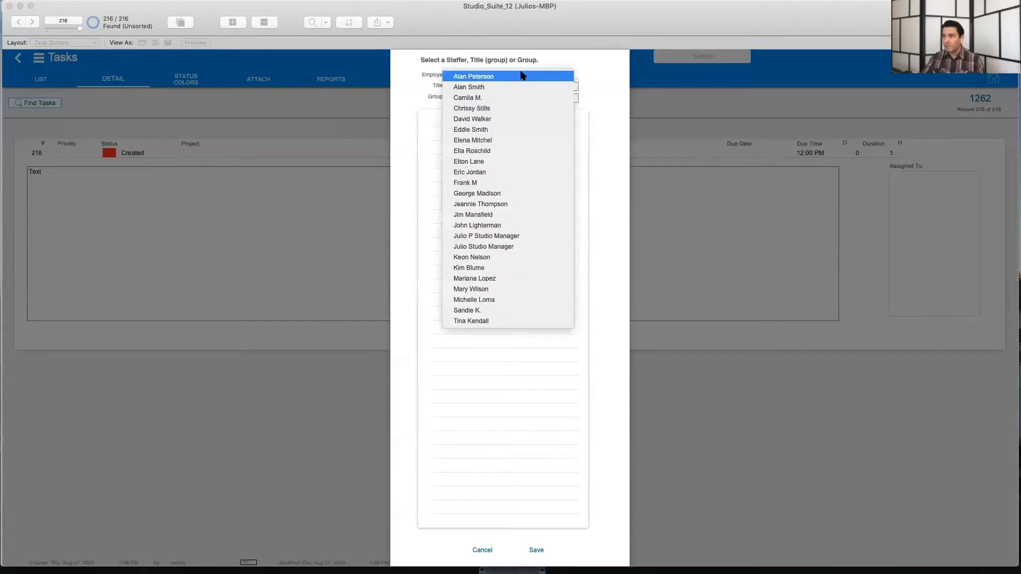
{"action": "left_click", "coordinate": [506, 87]}
{"action": "left_click", "coordinate": [547, 545]}
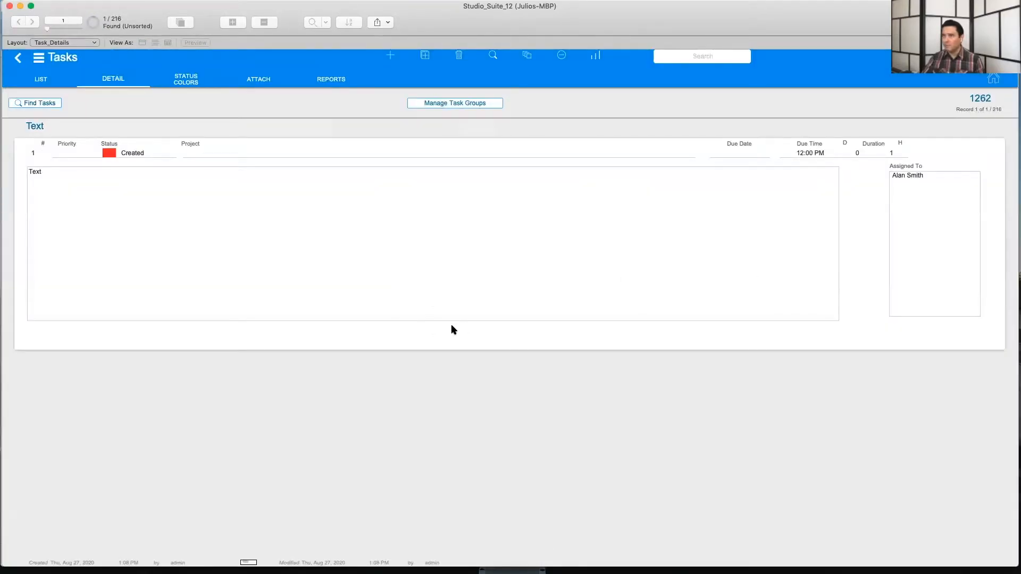
- Go back to the home screen and open the Projects list
{"action": "left_click", "coordinate": [45, 60]}
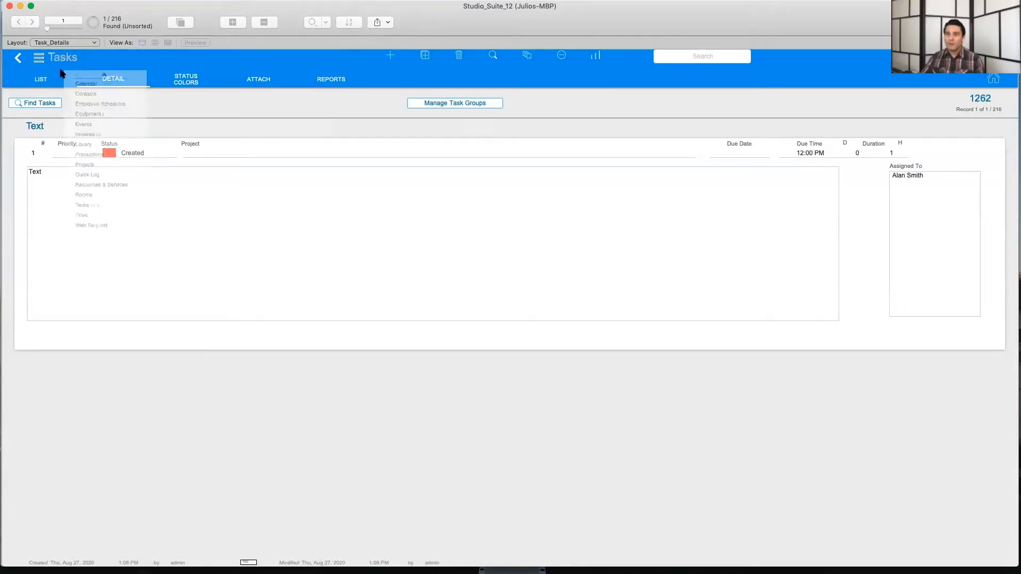
{"action": "left_click", "coordinate": [102, 83]}
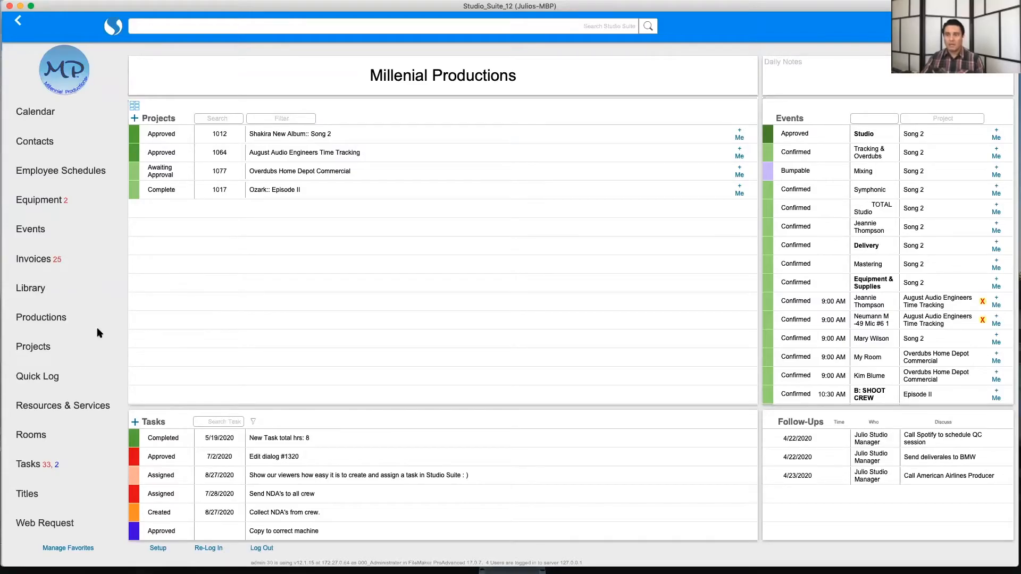
{"action": "left_click", "coordinate": [55, 348]}
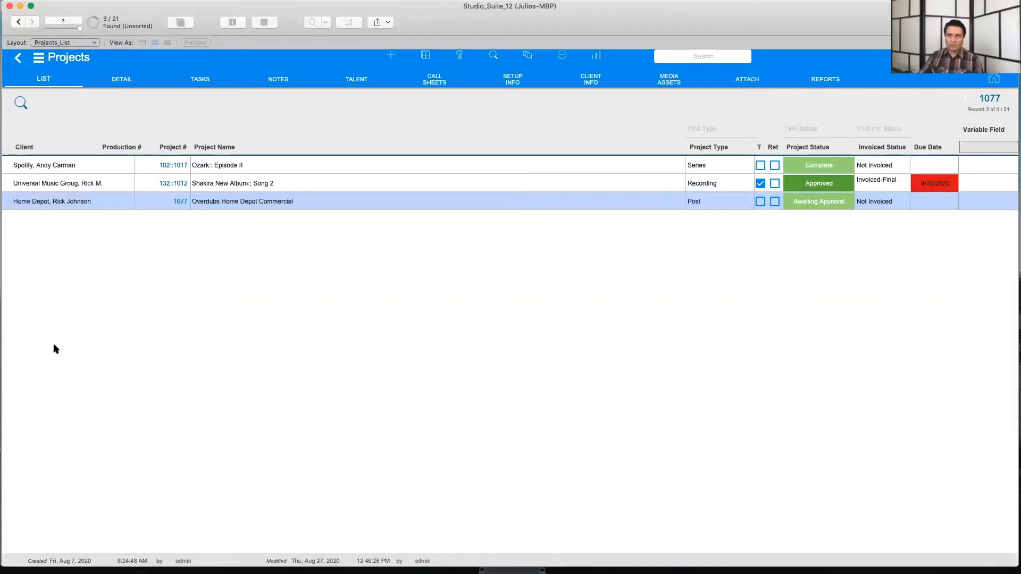
- Open the "Ozark:: Episode II" project from the project list and show its tasks
{"action": "left_click", "coordinate": [236, 167]}
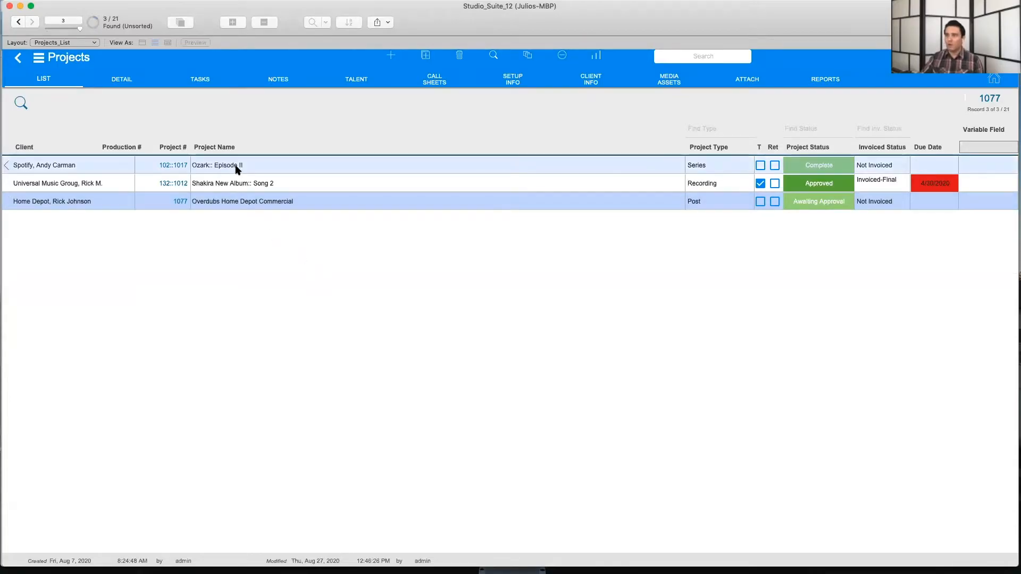
{"action": "left_click", "coordinate": [237, 169]}
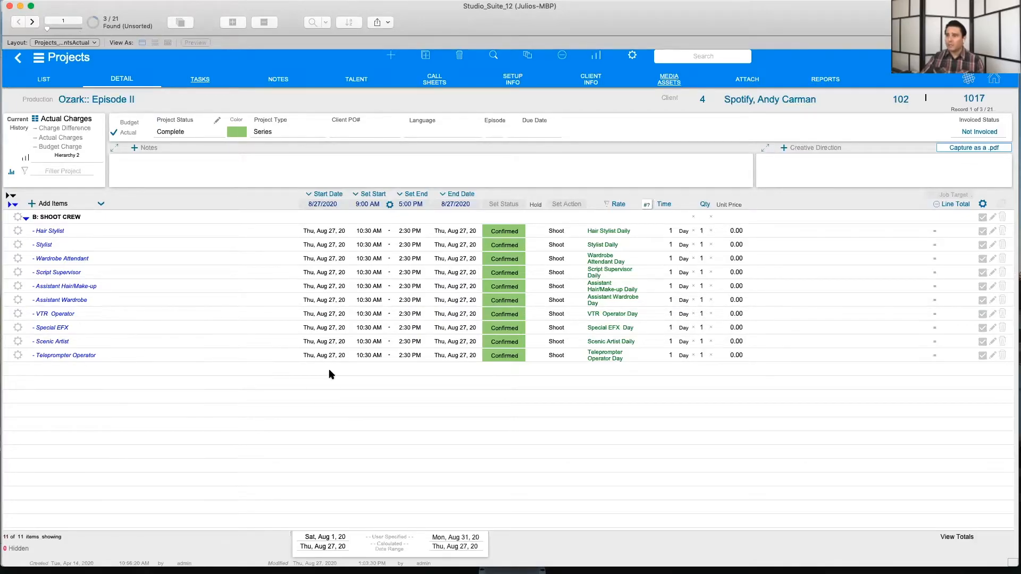
{"action": "left_click", "coordinate": [201, 79]}
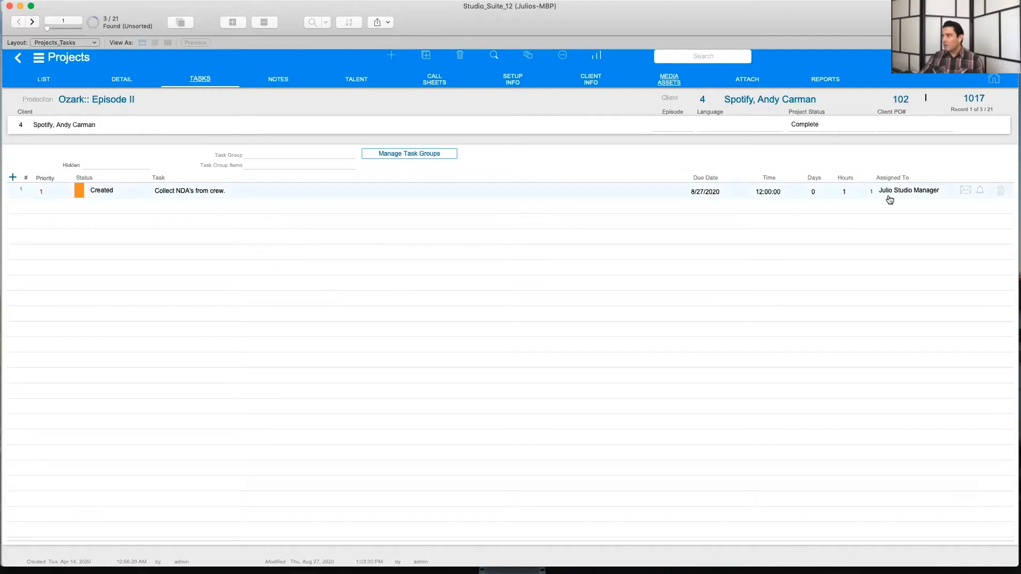
- Open a new notification for the "Collect NDA's from crew." task, and delete that notification
{"action": "left_click", "coordinate": [960, 192]}
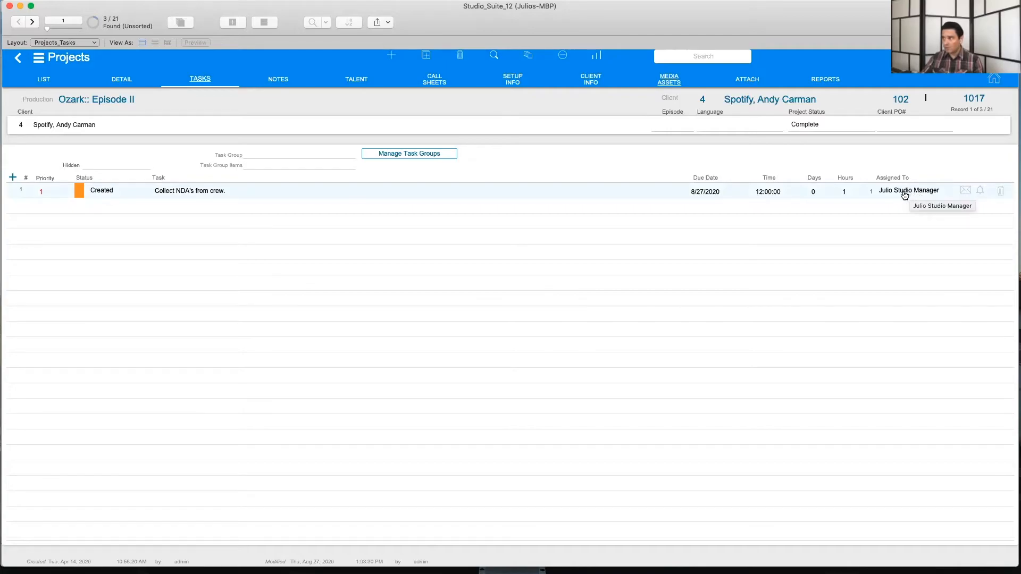
{"action": "left_click", "coordinate": [980, 190]}
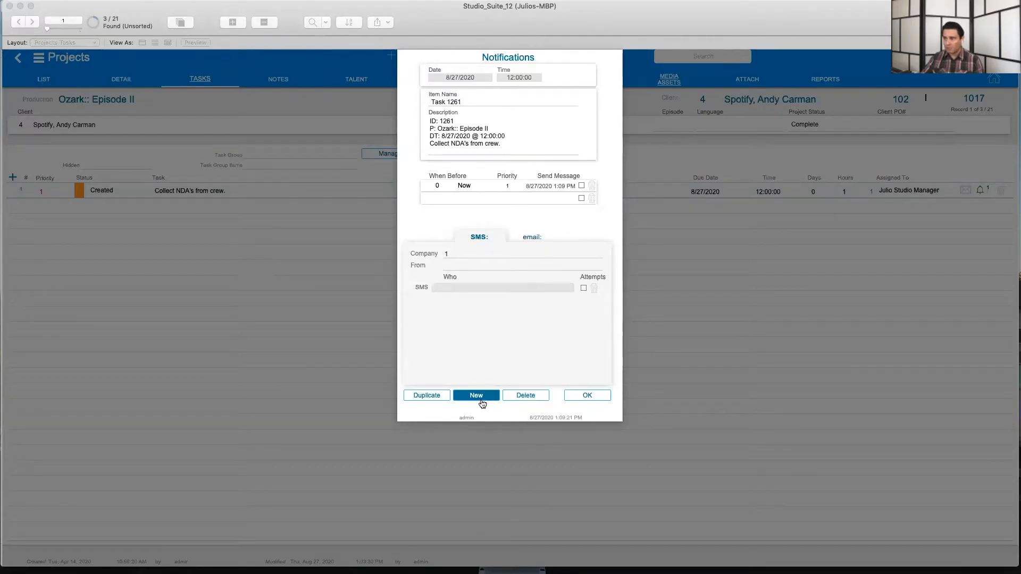
{"action": "left_click", "coordinate": [522, 399]}
{"action": "left_click", "coordinate": [694, 439]}
- Add a project task with the description "Text" and set its due date to 8/28/2020
{"action": "left_click", "coordinate": [207, 343]}
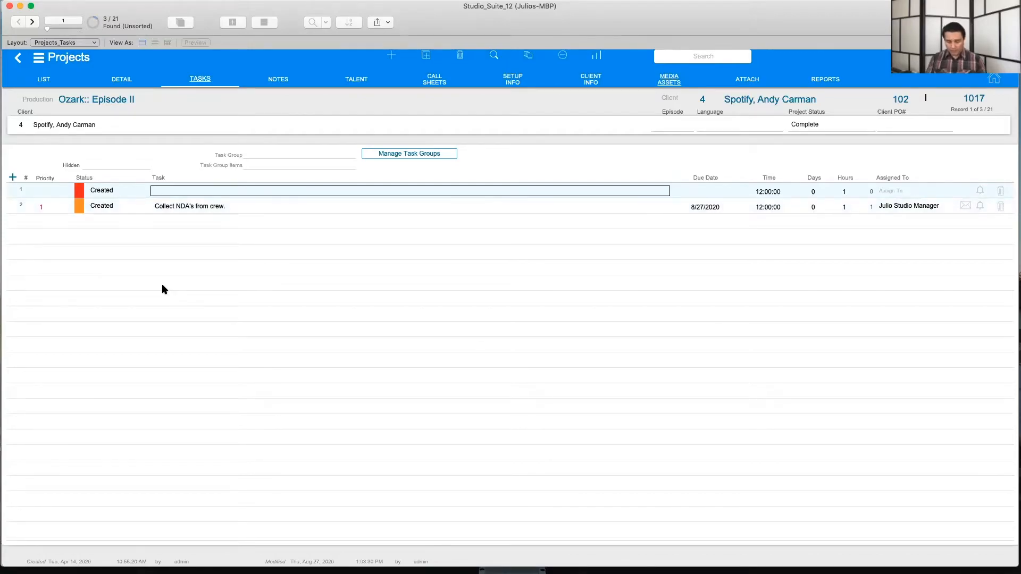
{"action": "type", "text": "Text"}
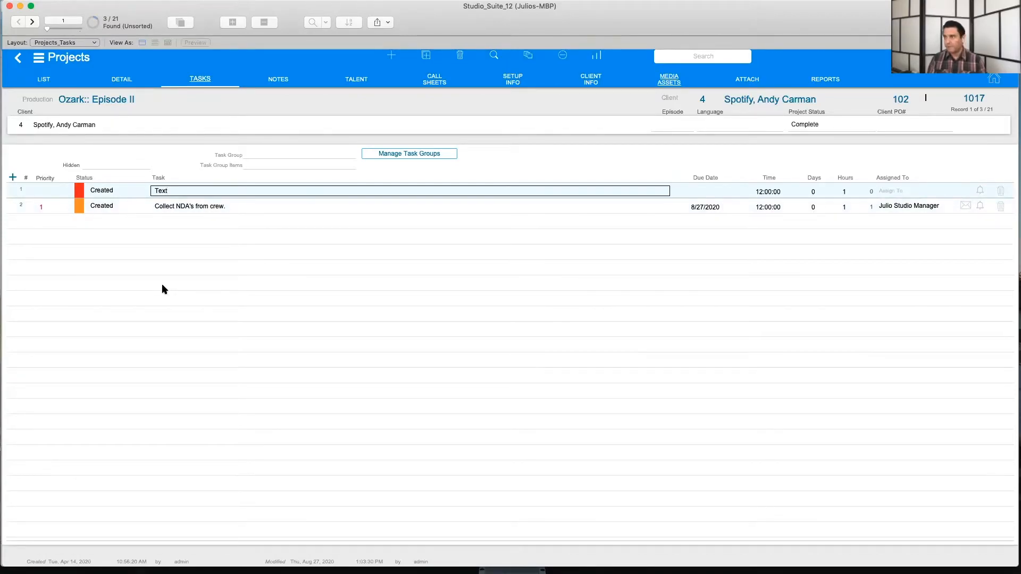
{"action": "left_click", "coordinate": [731, 224]}
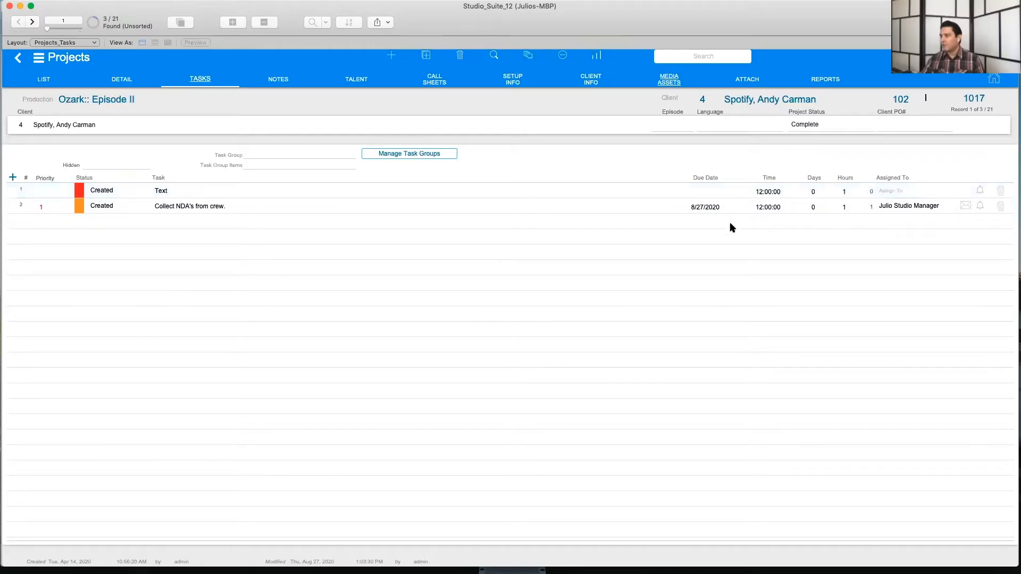
{"action": "left_click", "coordinate": [710, 191]}
{"action": "left_click", "coordinate": [734, 259]}
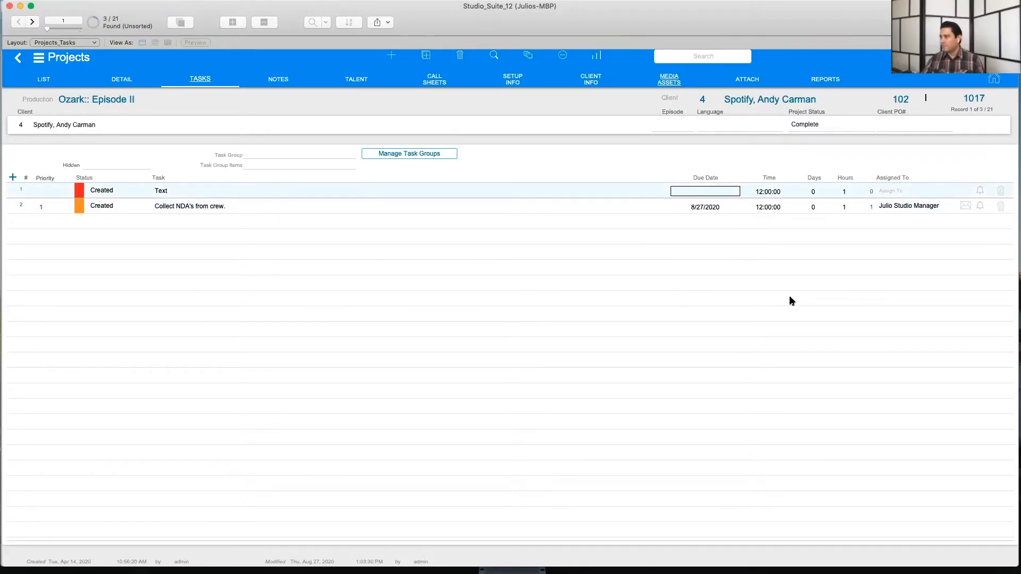
- Assign the "Text" task to everyone in the Engineers group and save the staffer selection
{"action": "left_click", "coordinate": [891, 191]}
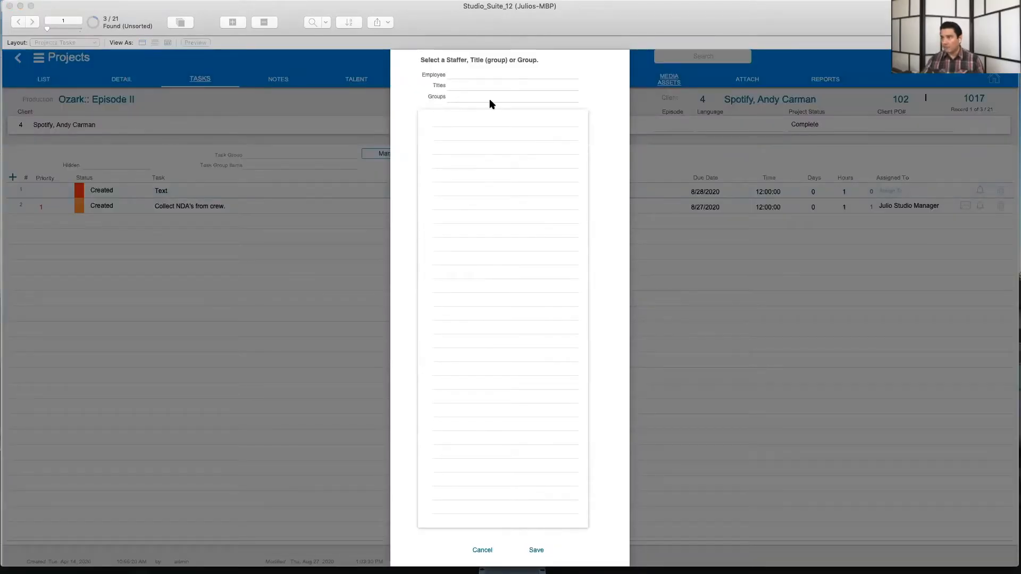
{"action": "left_click", "coordinate": [477, 77]}
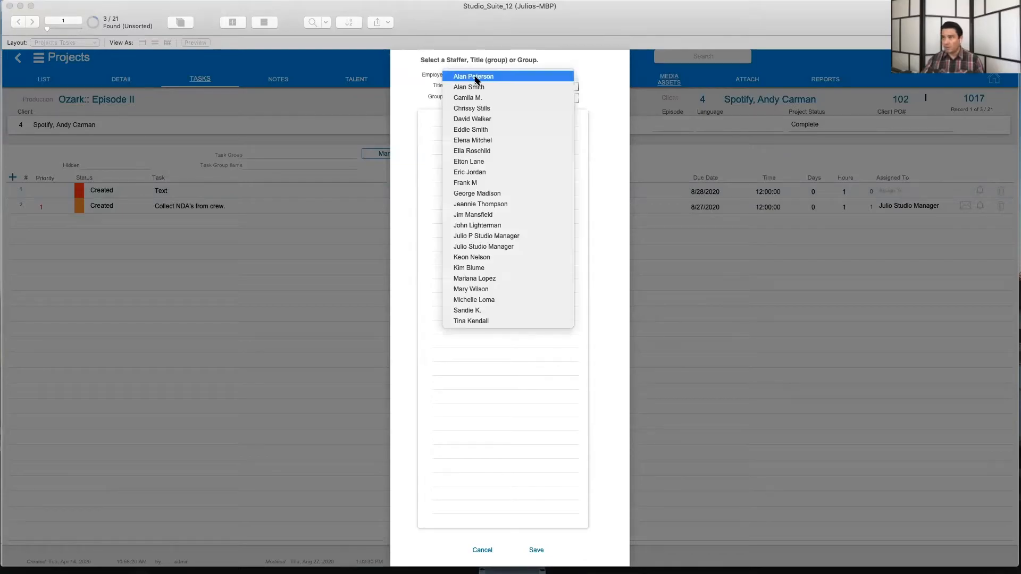
{"action": "left_click", "coordinate": [423, 109]}
{"action": "left_click", "coordinate": [457, 99]}
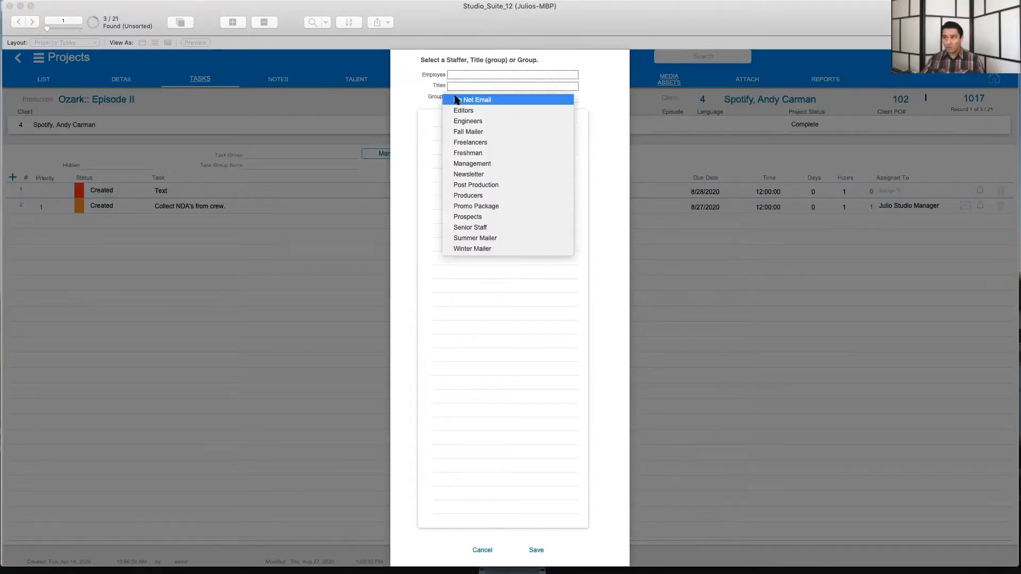
{"action": "left_click", "coordinate": [461, 122]}
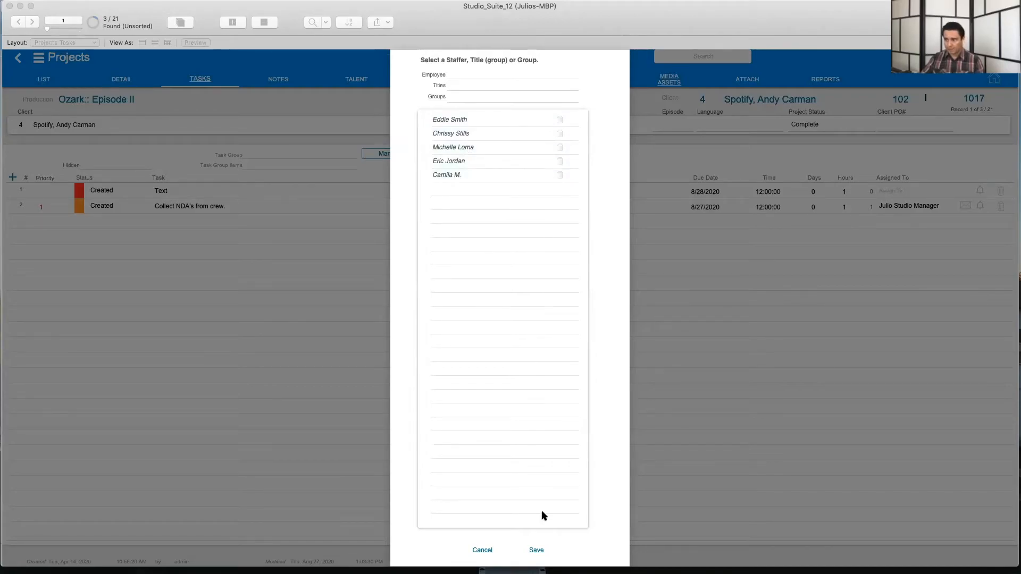
{"action": "left_click", "coordinate": [536, 551]}
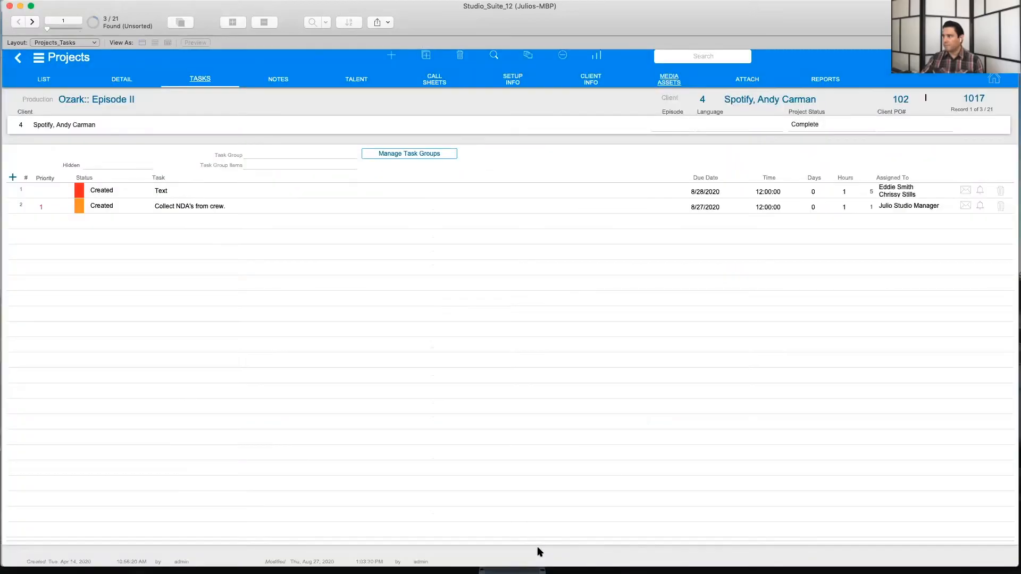
- Create a notification for the "Text" task with the company "1 - Millenial Productions", and delete that notification
{"action": "left_click", "coordinate": [980, 191]}
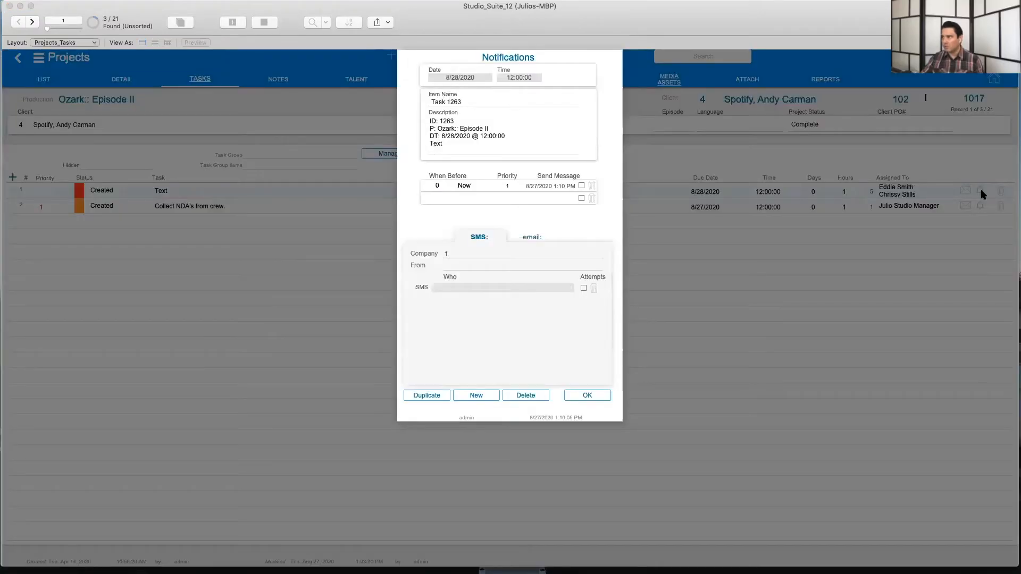
{"action": "left_click", "coordinate": [470, 259]}
{"action": "left_click", "coordinate": [475, 265]}
{"action": "left_click", "coordinate": [502, 343]}
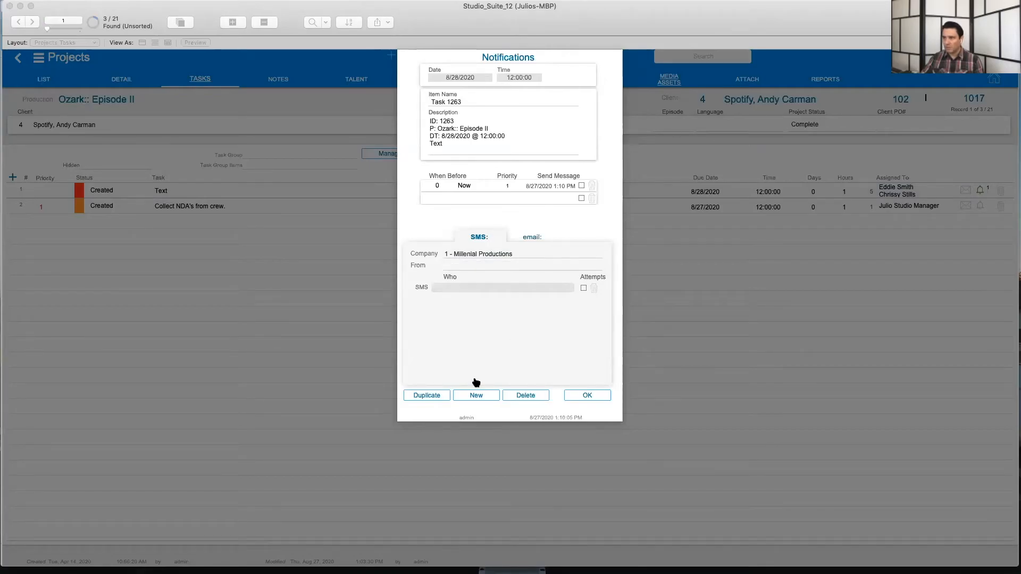
{"action": "left_click", "coordinate": [521, 396]}
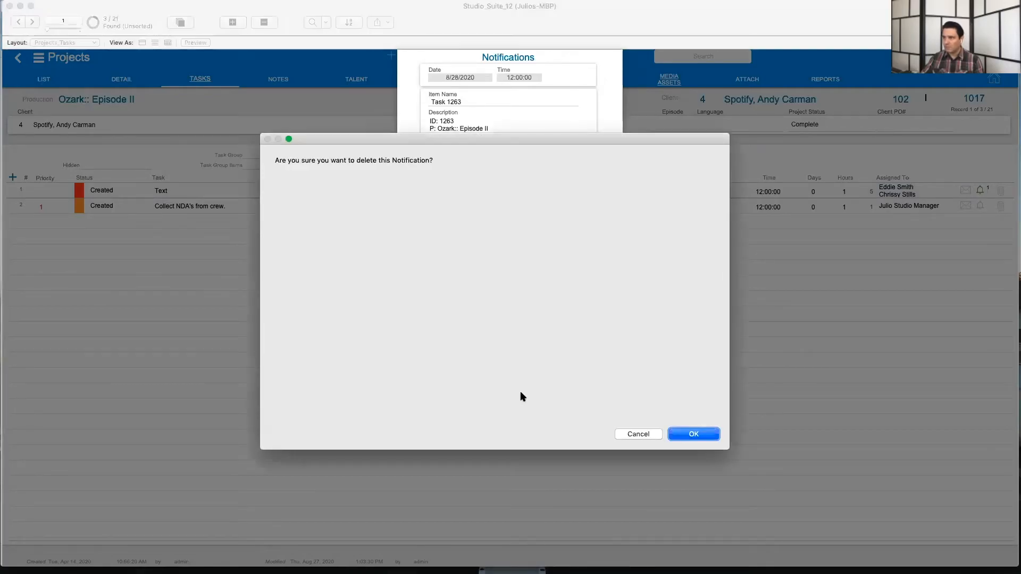
{"action": "left_click", "coordinate": [680, 434]}
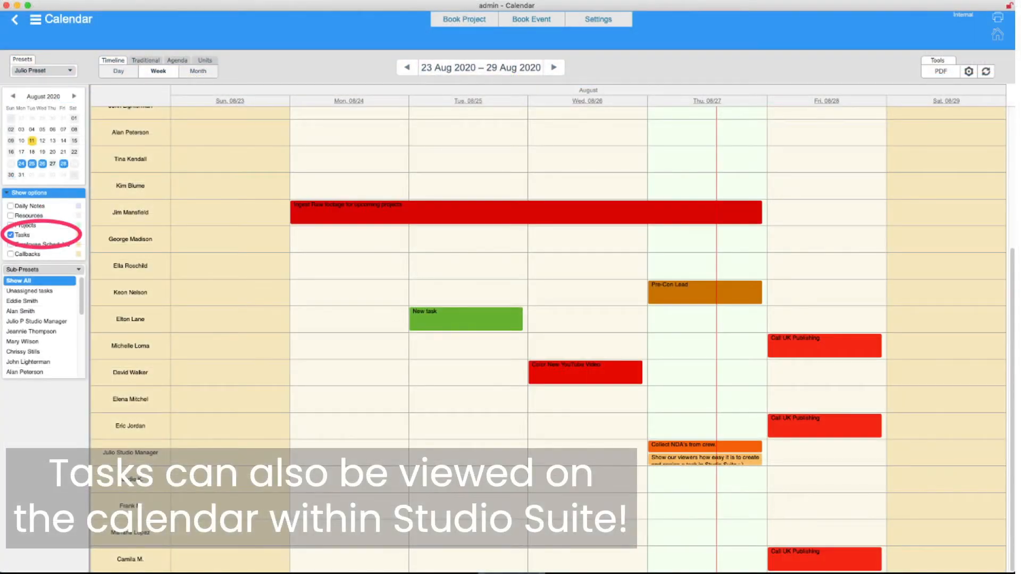